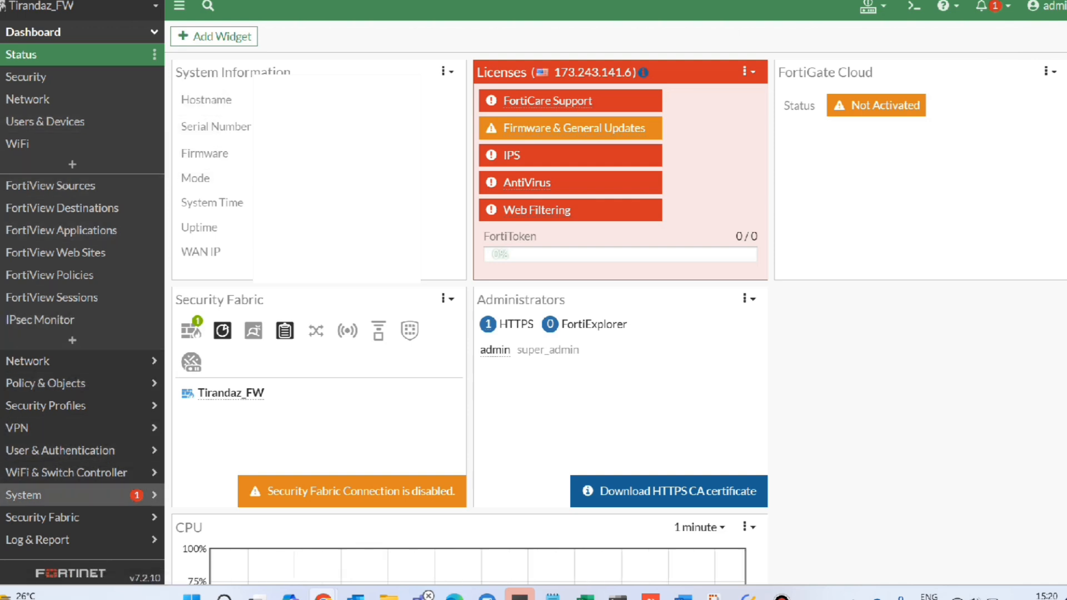
Open the system's replacement messages and show them in the extended view.
left_click(24, 495)
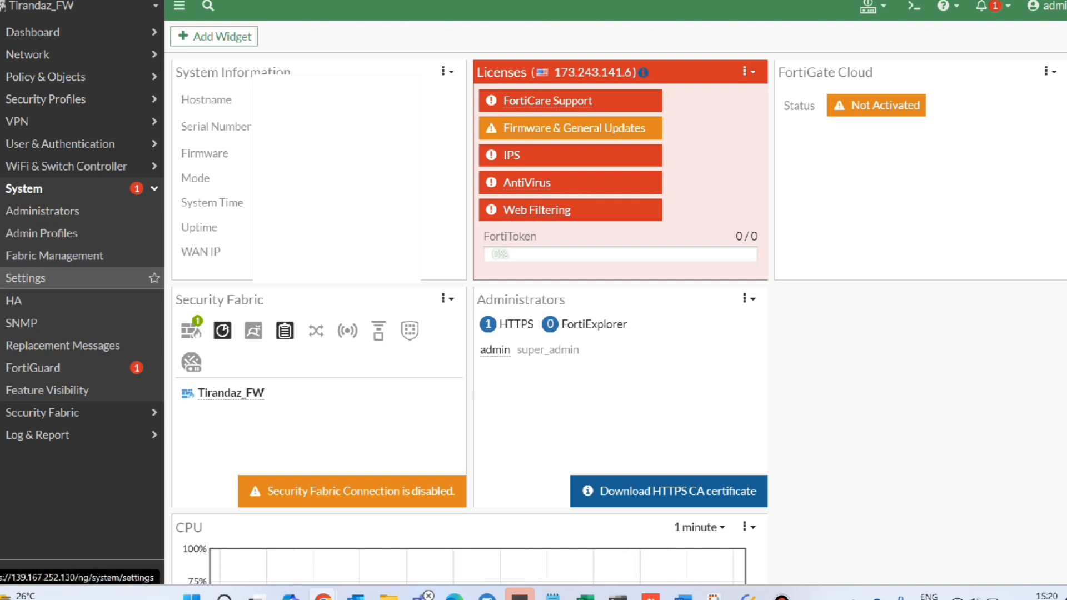
left_click(25, 278)
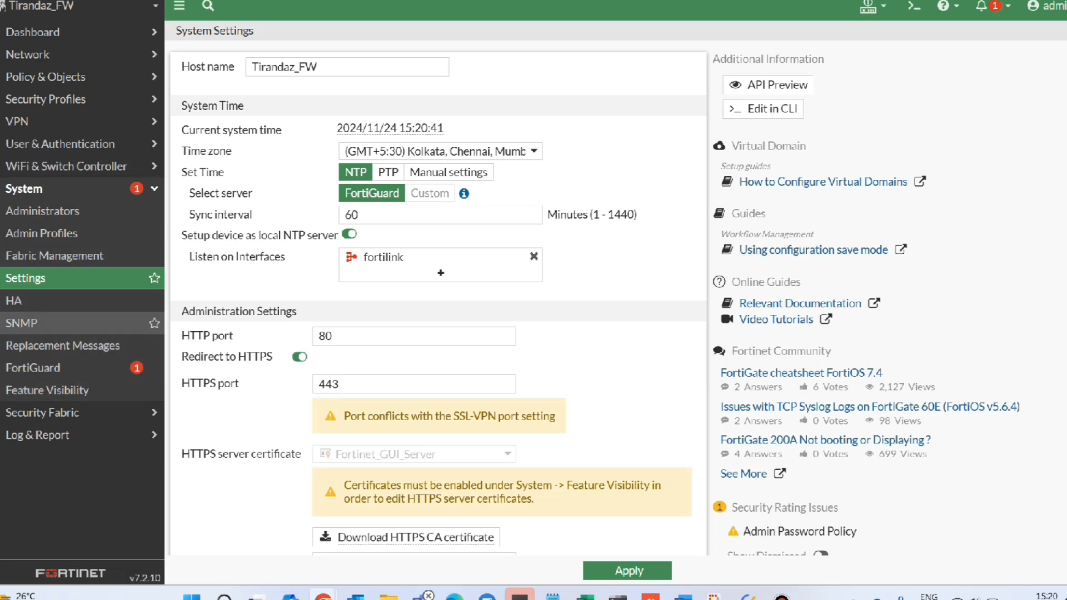
left_click(63, 345)
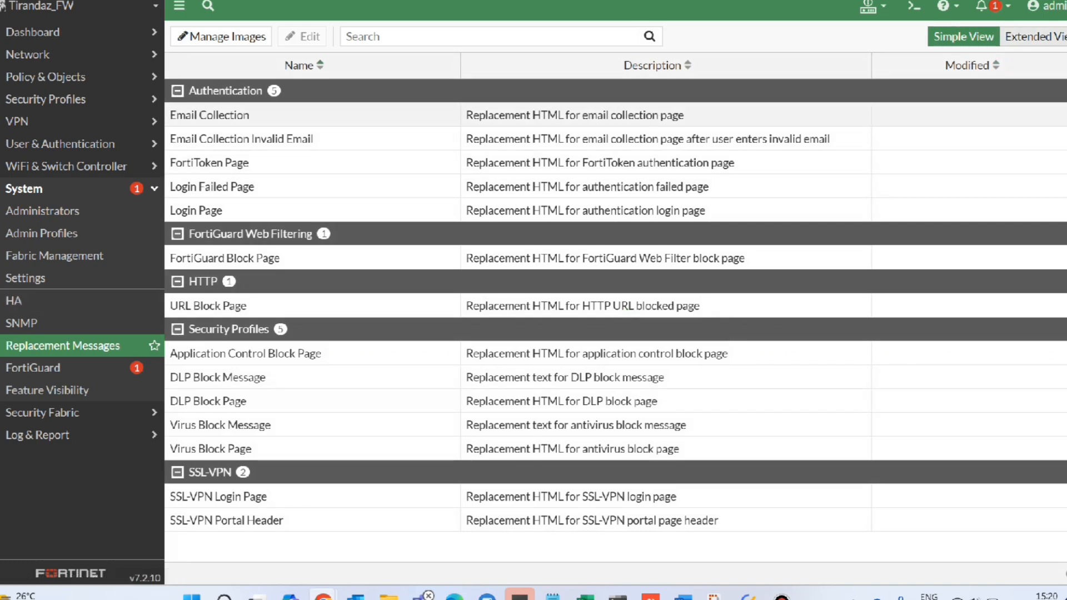
left_click(1035, 37)
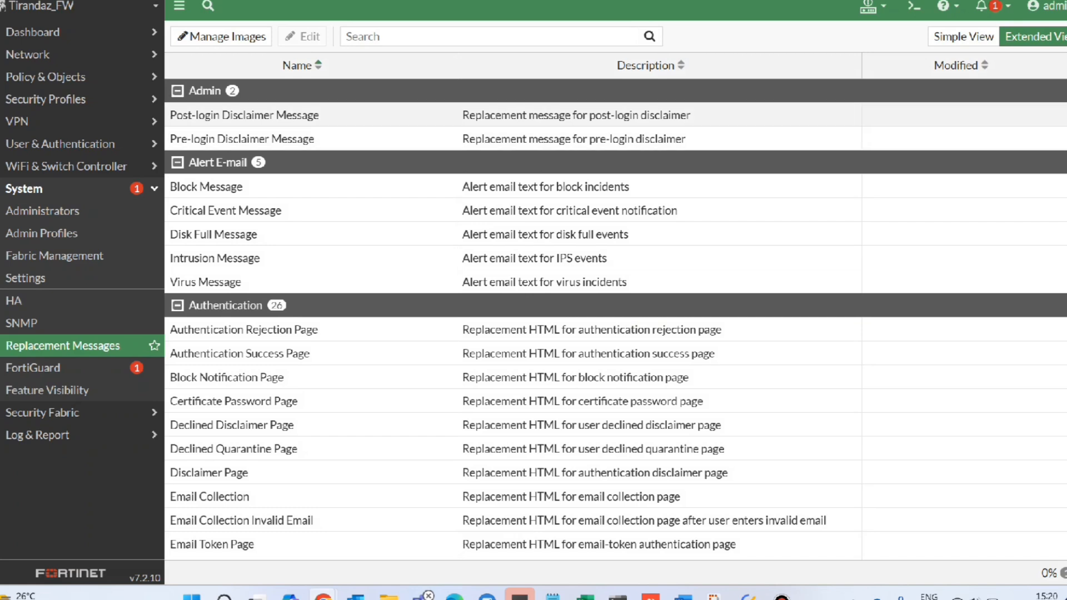
left_click(244, 115)
left_click(302, 36)
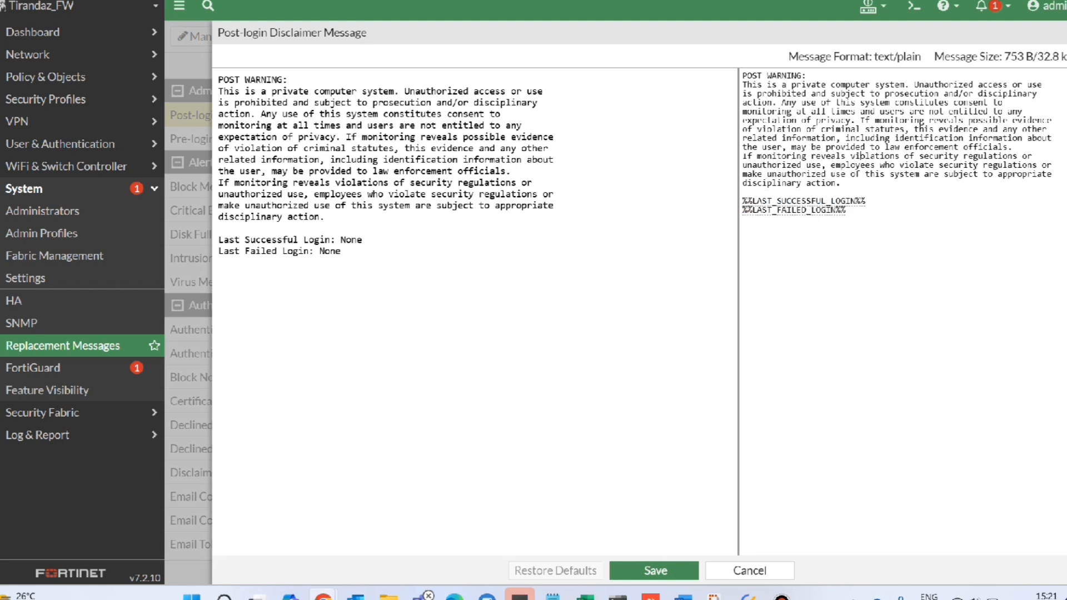
triple_click(858, 155)
key("BackSpace")
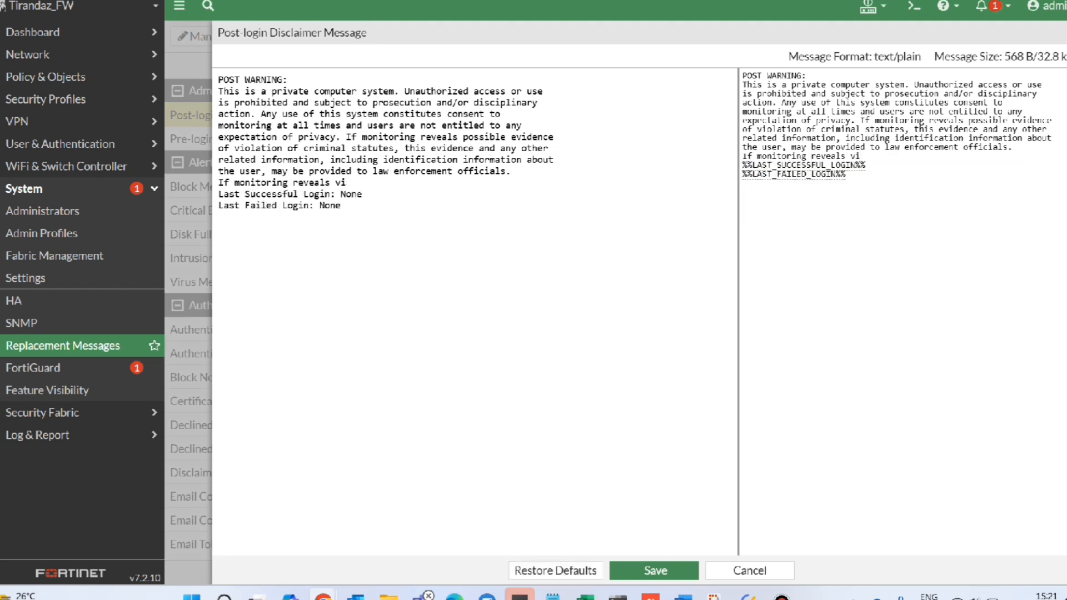
left_click_drag(847, 175, 743, 85)
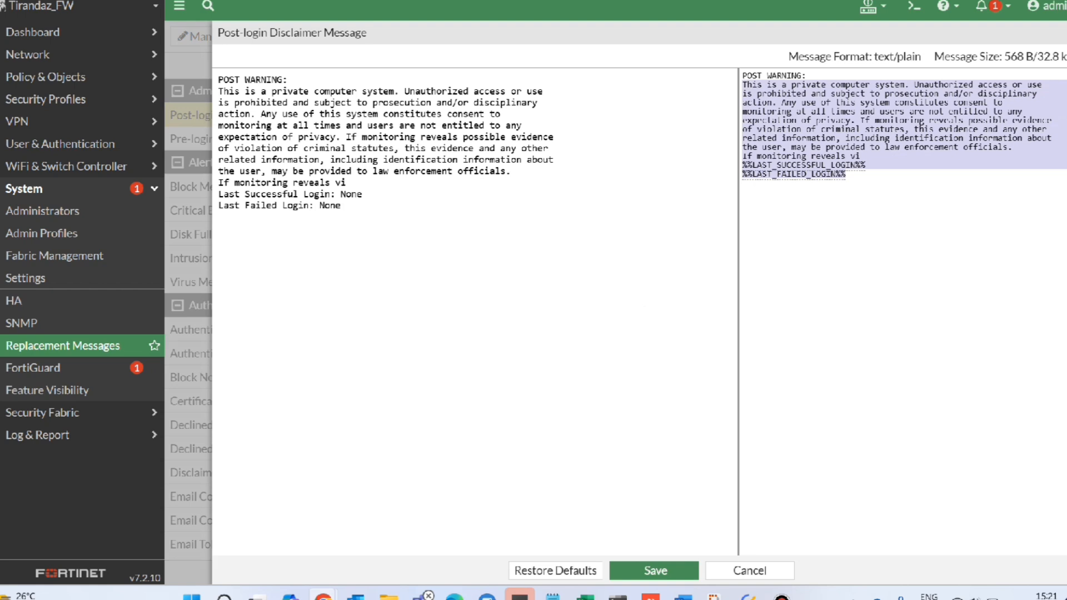
key("BackSpace")
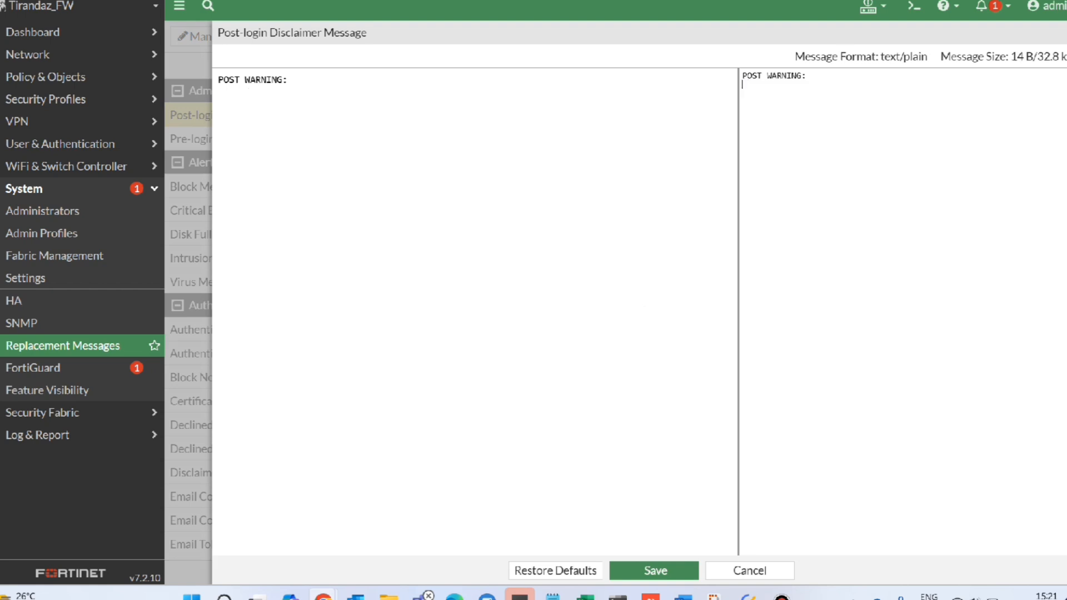
type("Test")
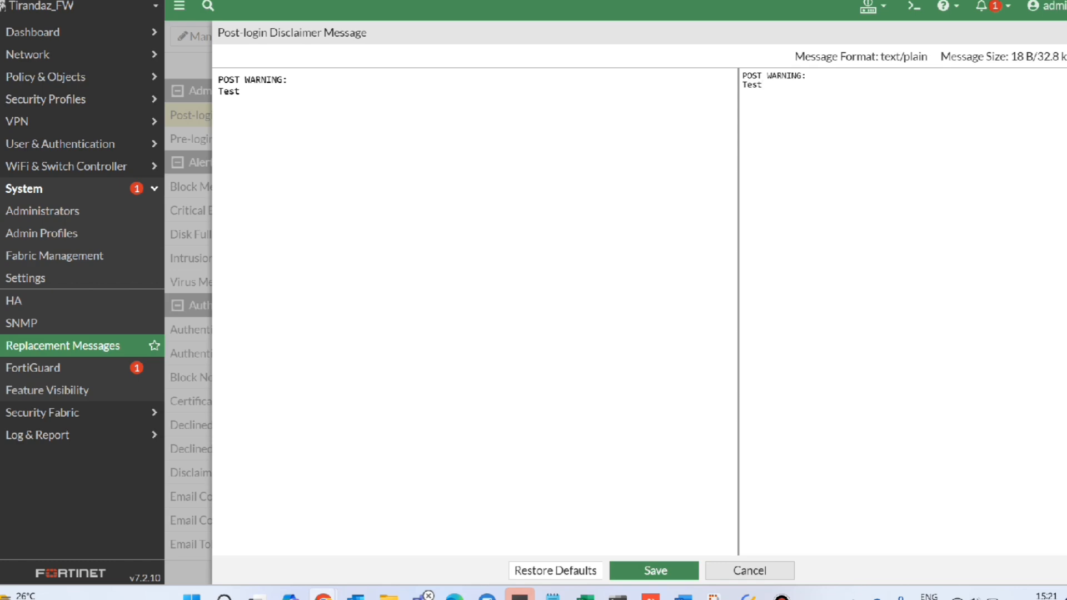
left_click(750, 571)
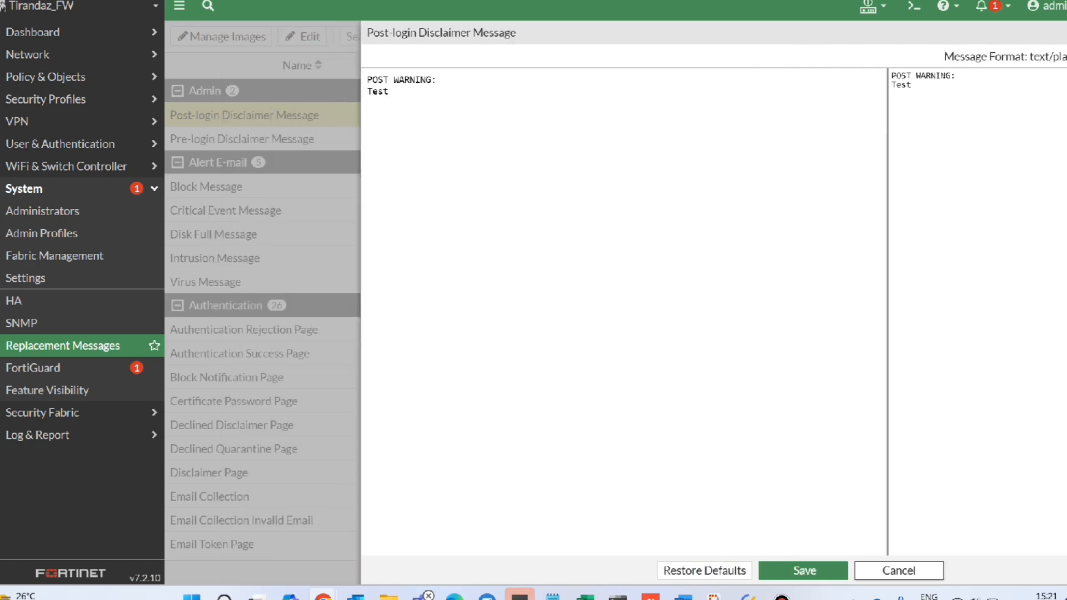
left_click(243, 139)
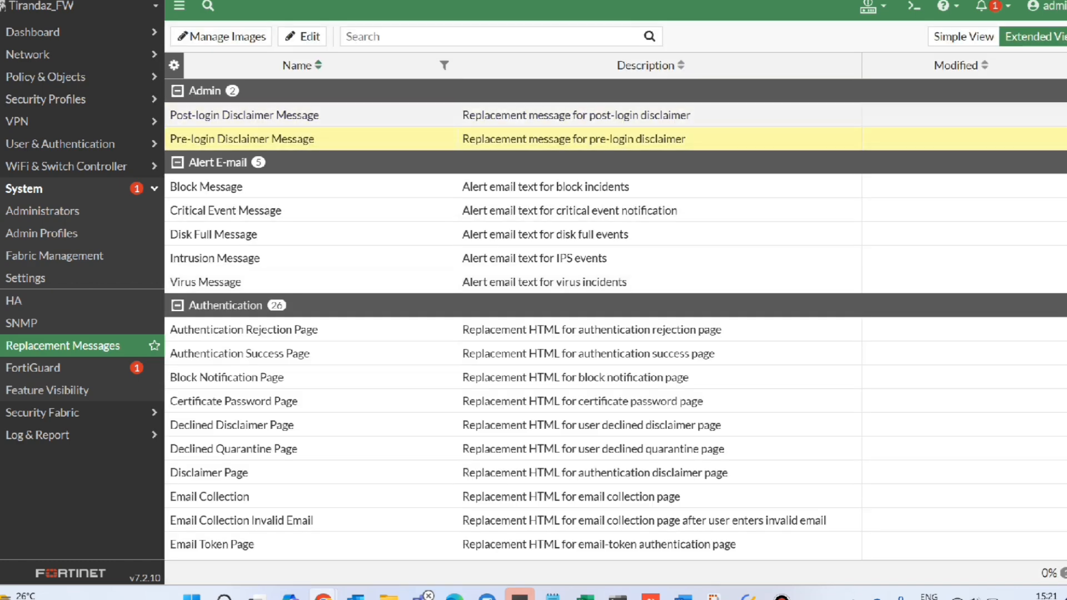
left_click(303, 36)
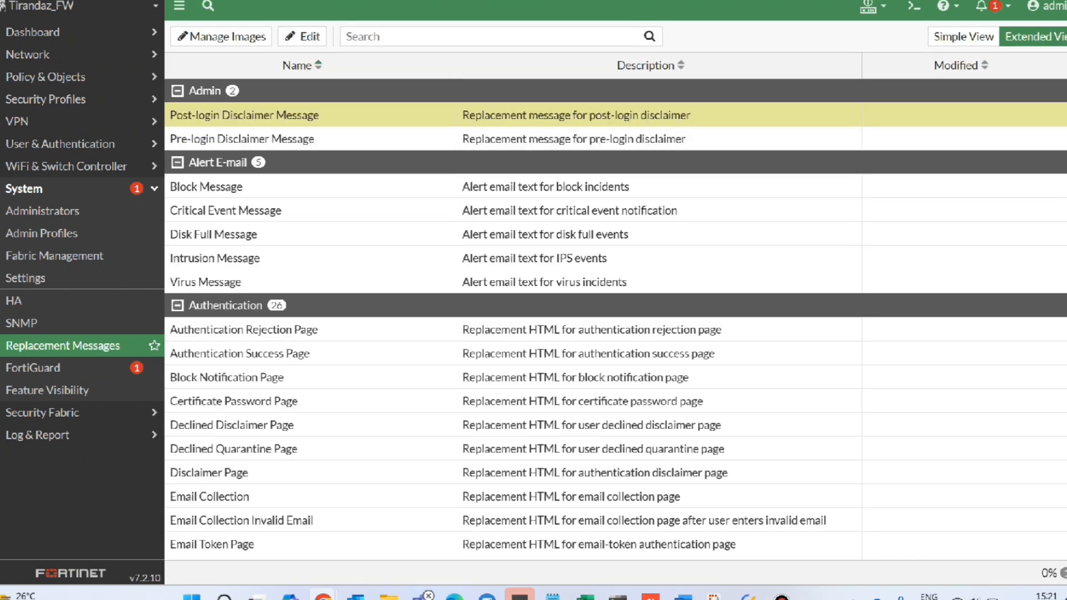
Replace the Post-login Disclaimer Message text below the POST WARNING line with "Test2" and save the message.
left_click(302, 36)
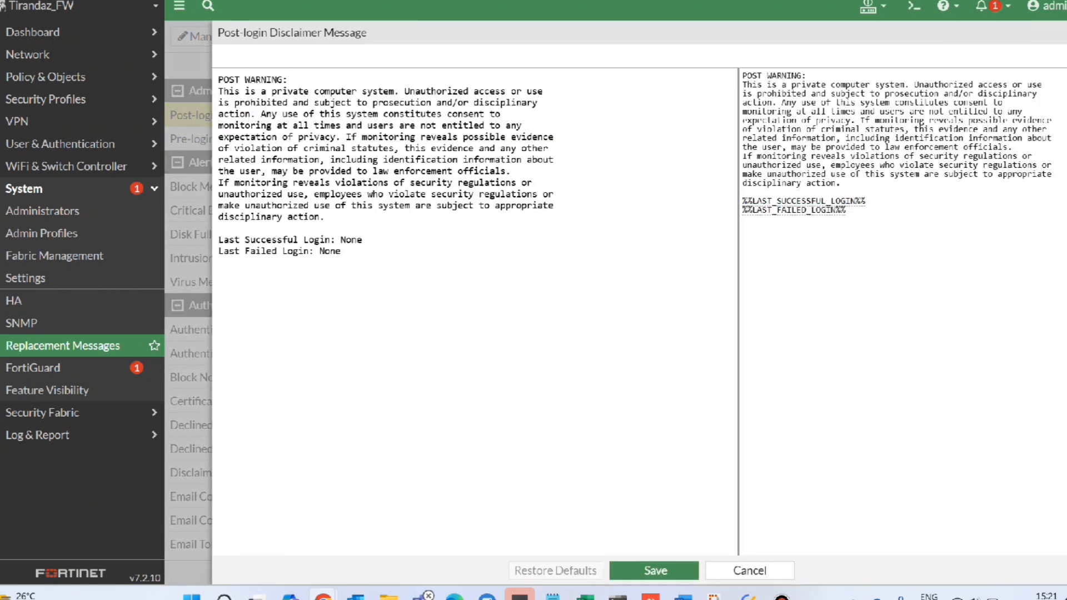
left_click_drag(846, 210, 744, 85)
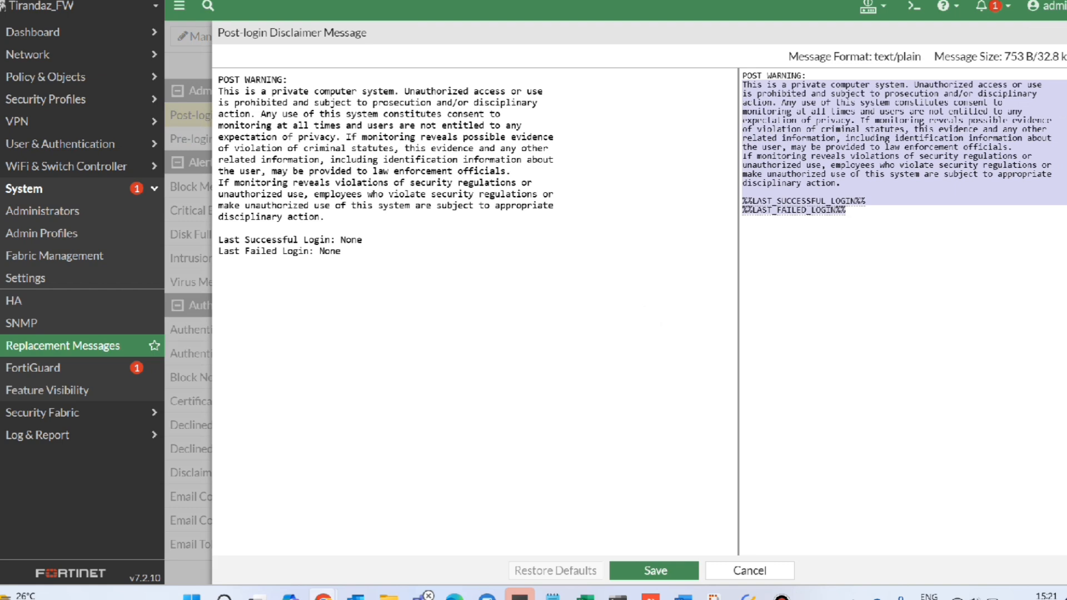
type("Test2")
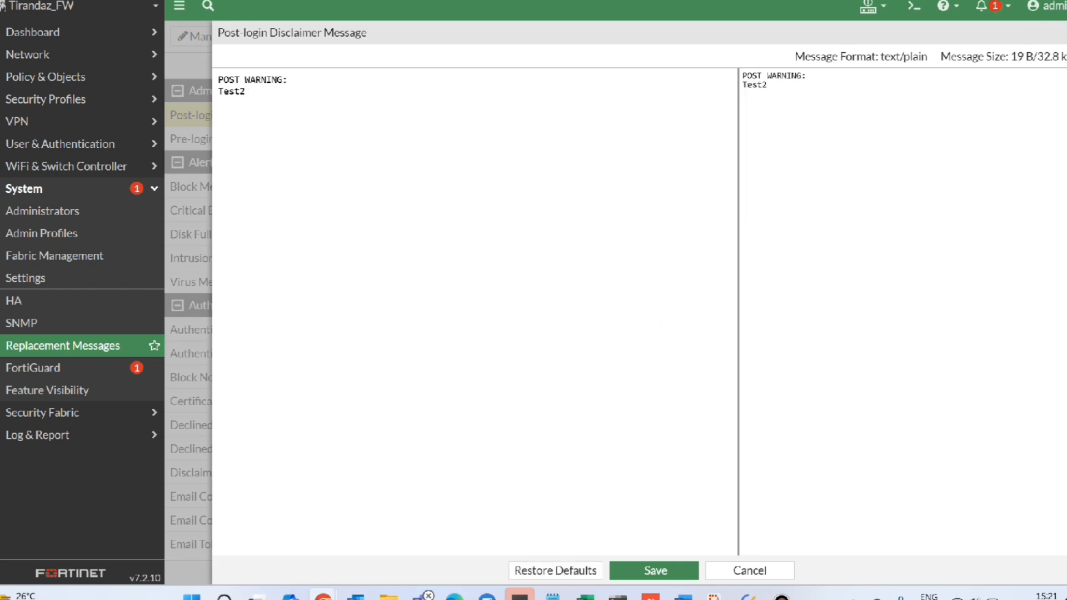
left_click(655, 571)
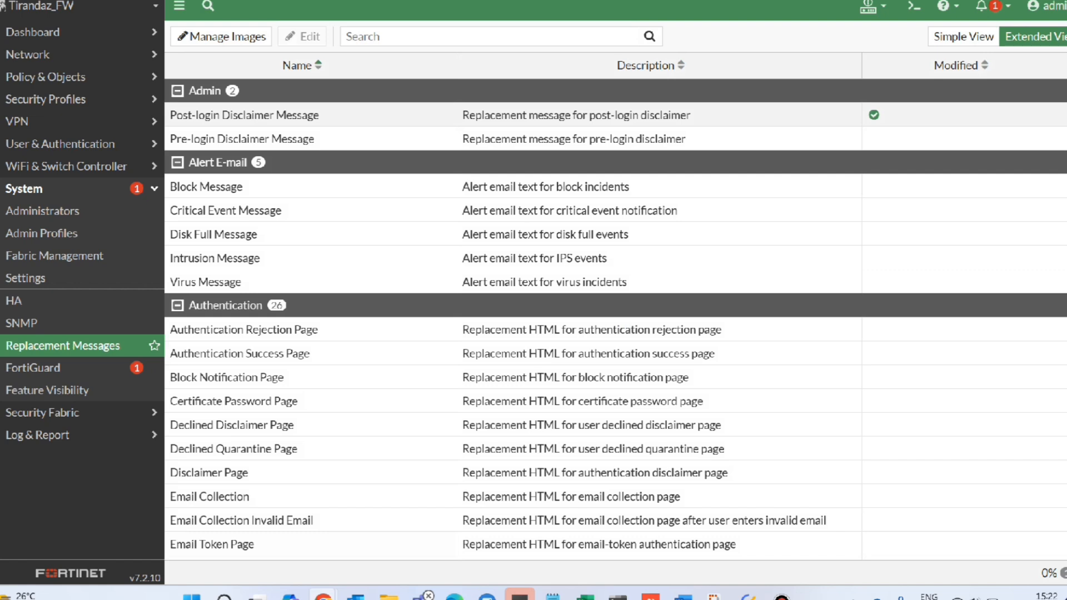
Log out of the current administrator session.
left_click_drag(170, 115, 318, 115)
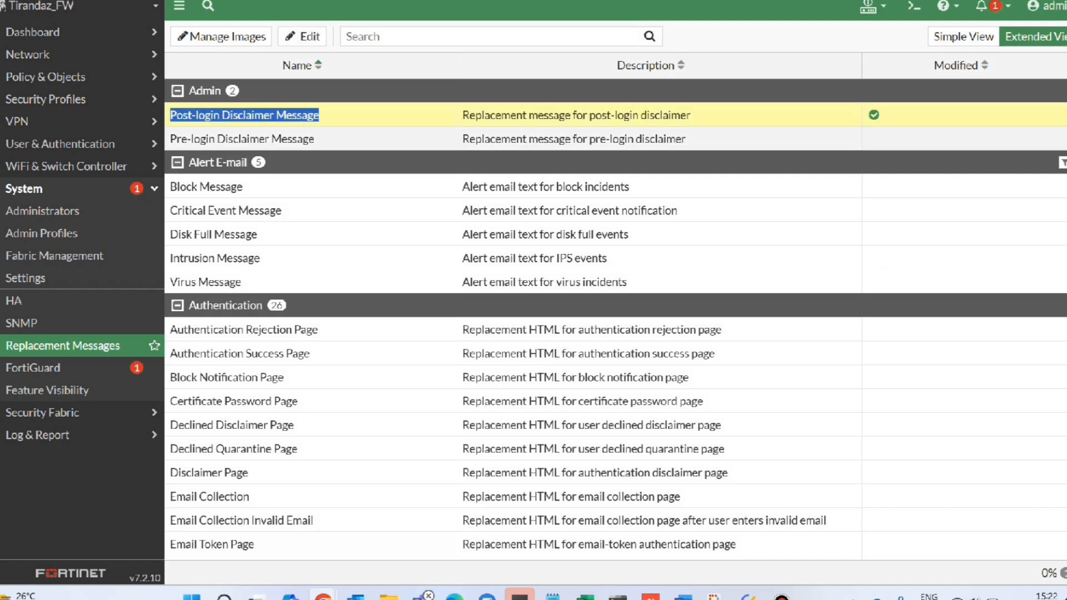
left_click(1045, 7)
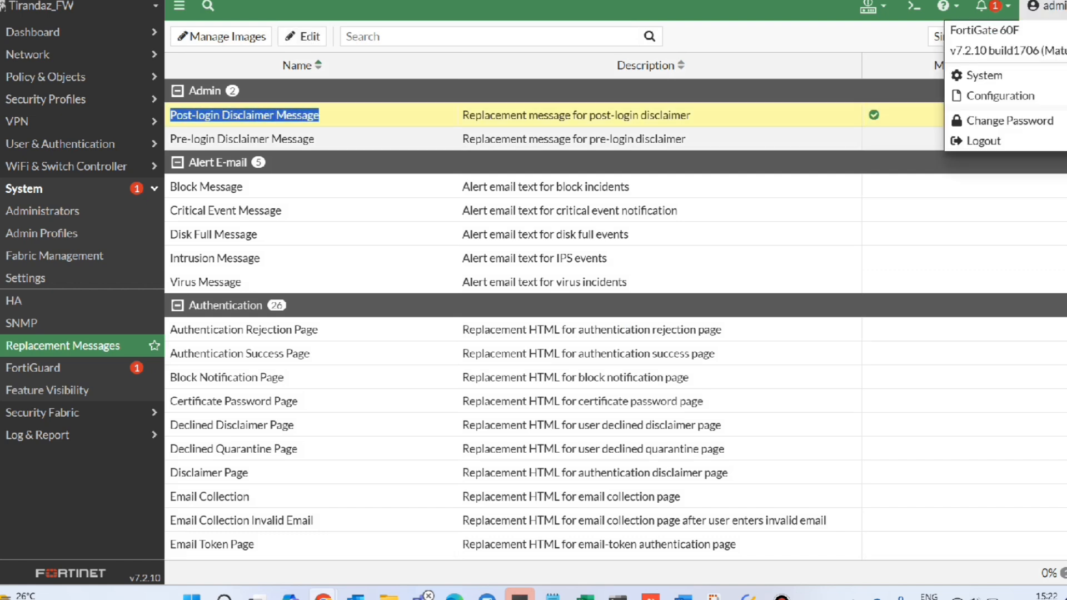
left_click(984, 141)
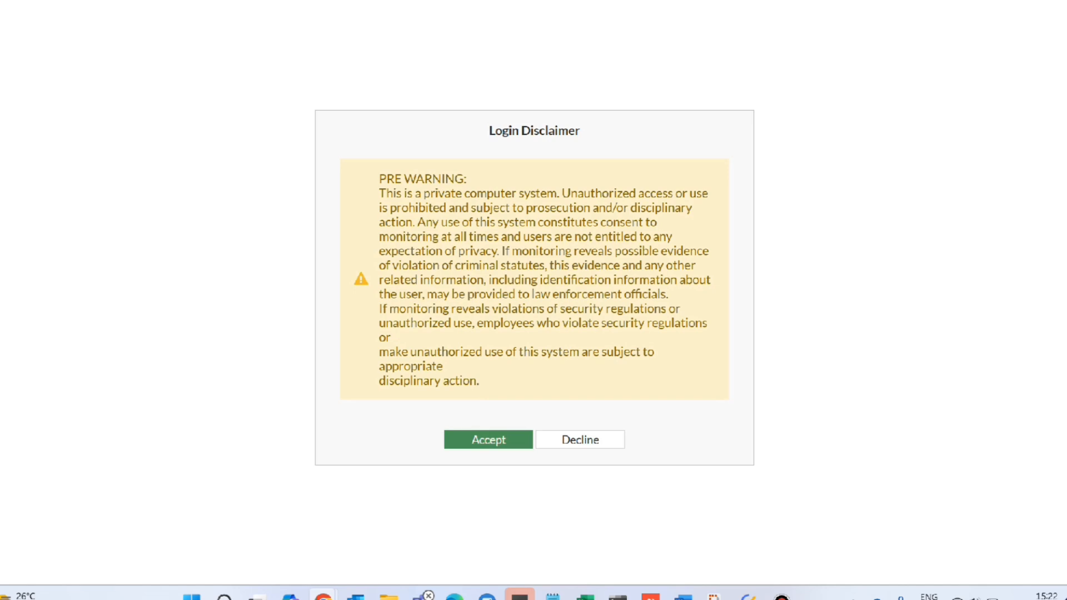
Accept the pre-login disclaimer and sign in as admin with the account password.
left_click(489, 440)
type("admin")
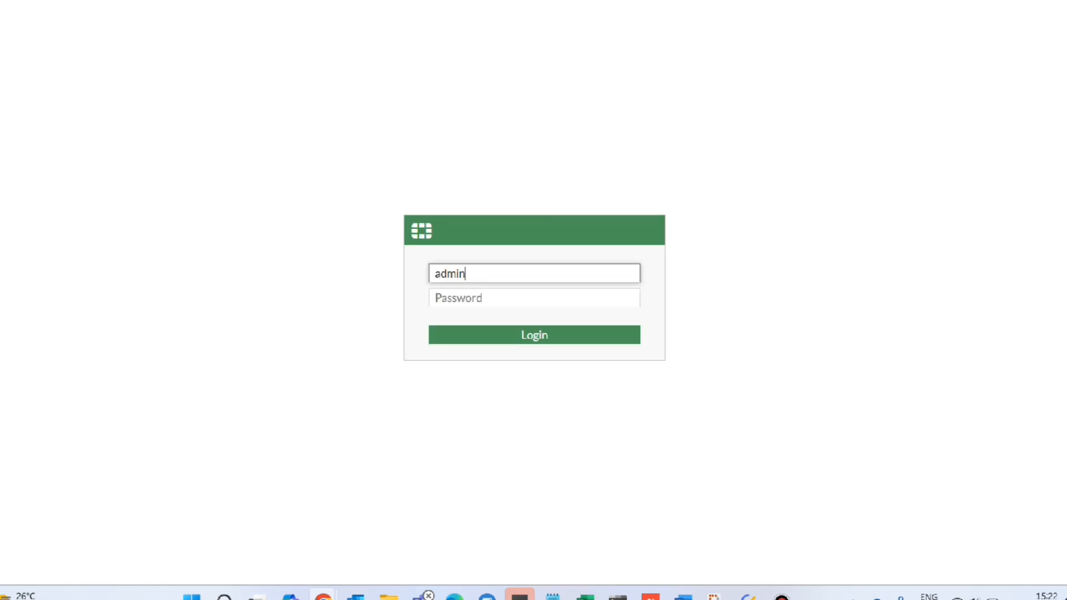
key("Tab")
type("*********")
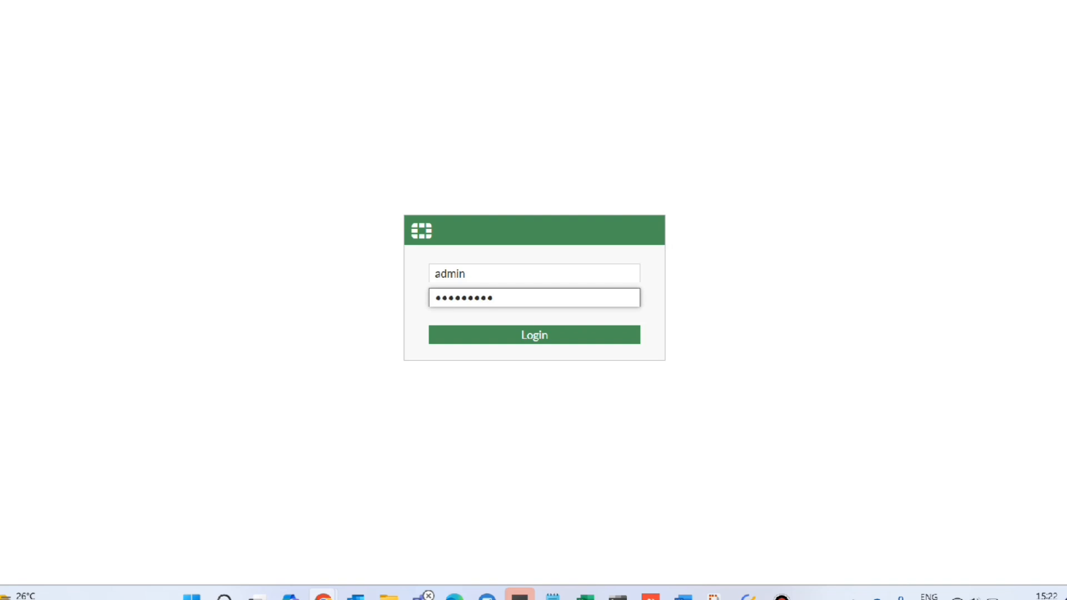
key("Return")
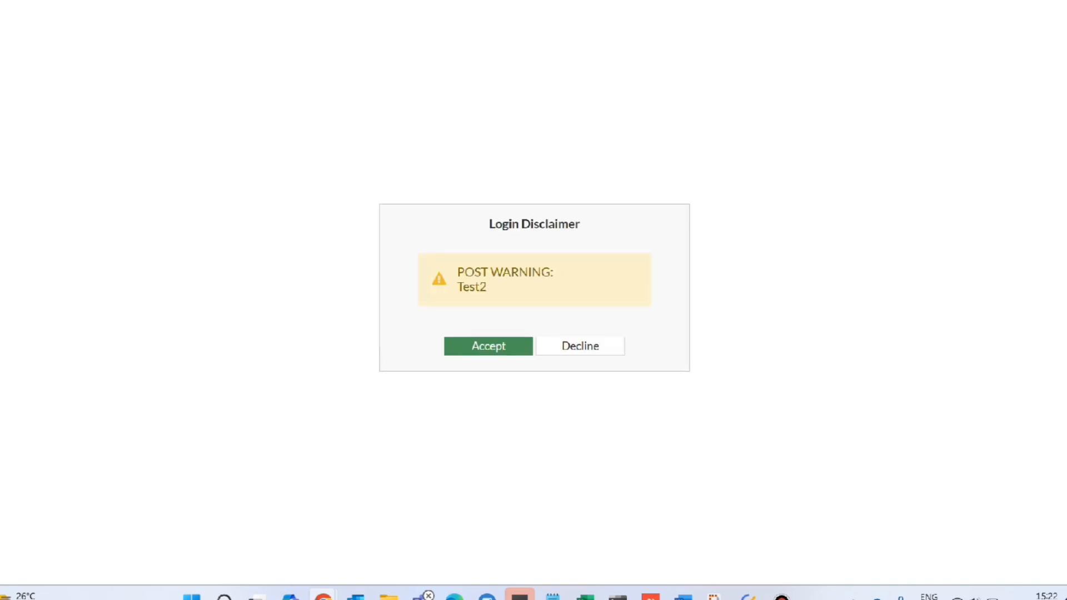
Accept the post-login disclaimer and continue into the firewall with read-write access.
double_click(471, 287)
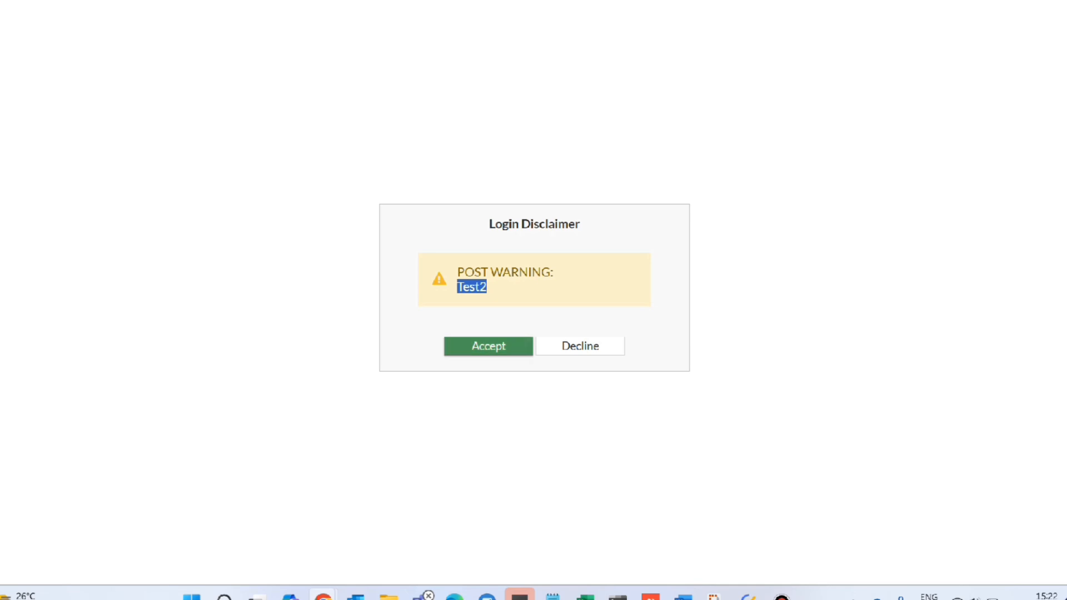
left_click(488, 346)
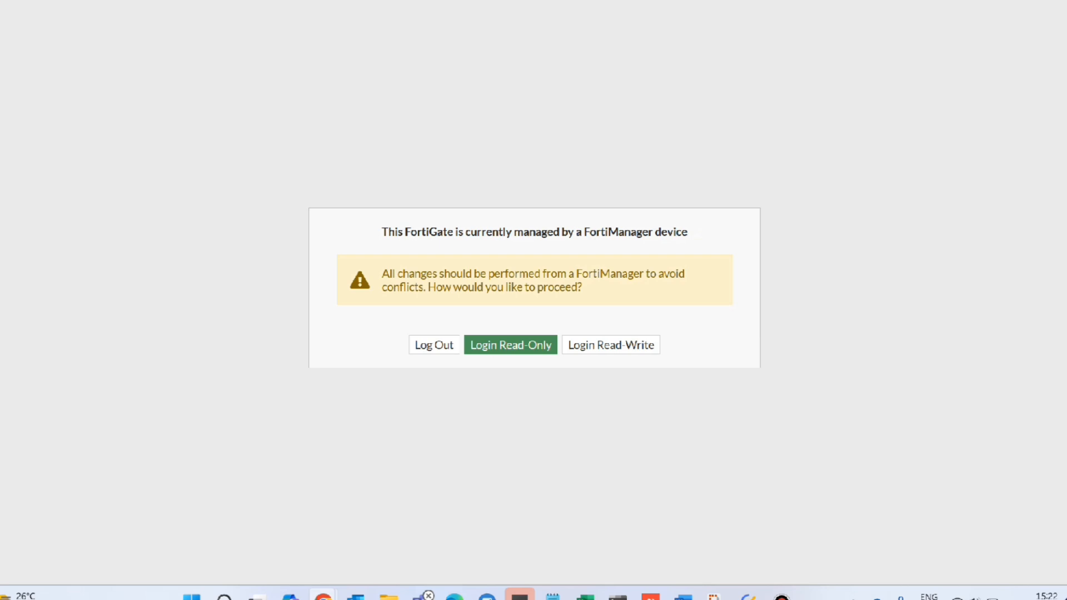
left_click(611, 345)
left_click(559, 345)
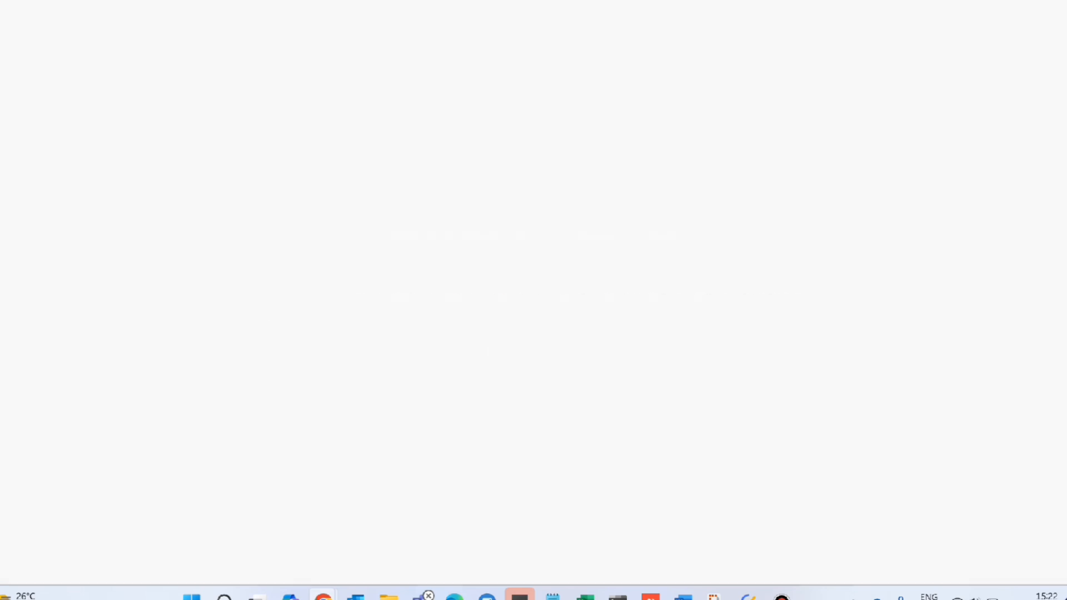
left_click(582, 358)
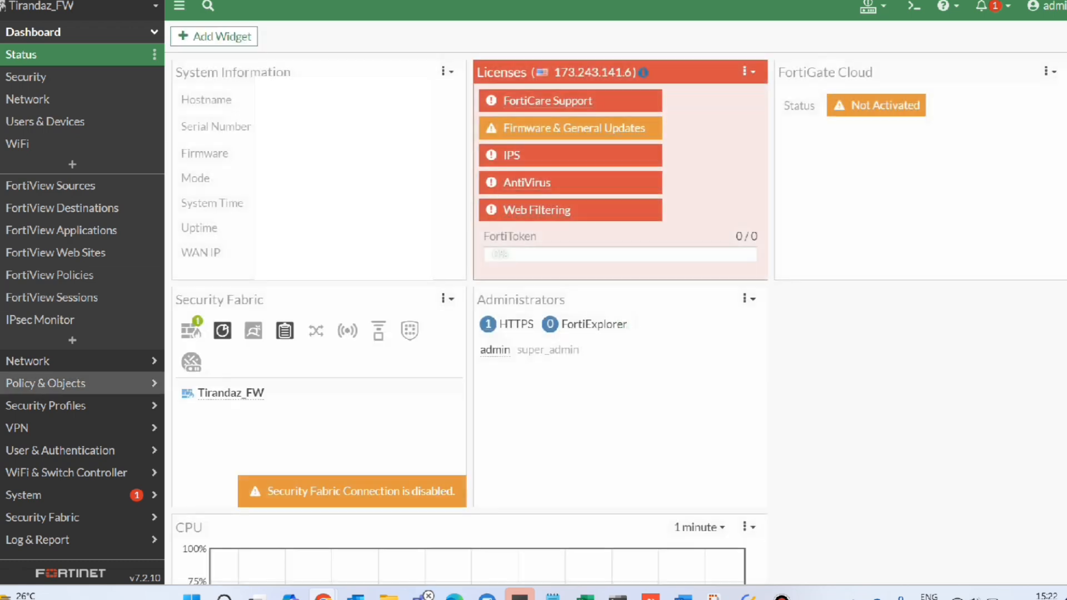
Restore the Post-login Disclaimer Message in the extended replacement messages list to its default text and save it.
left_click(24, 495)
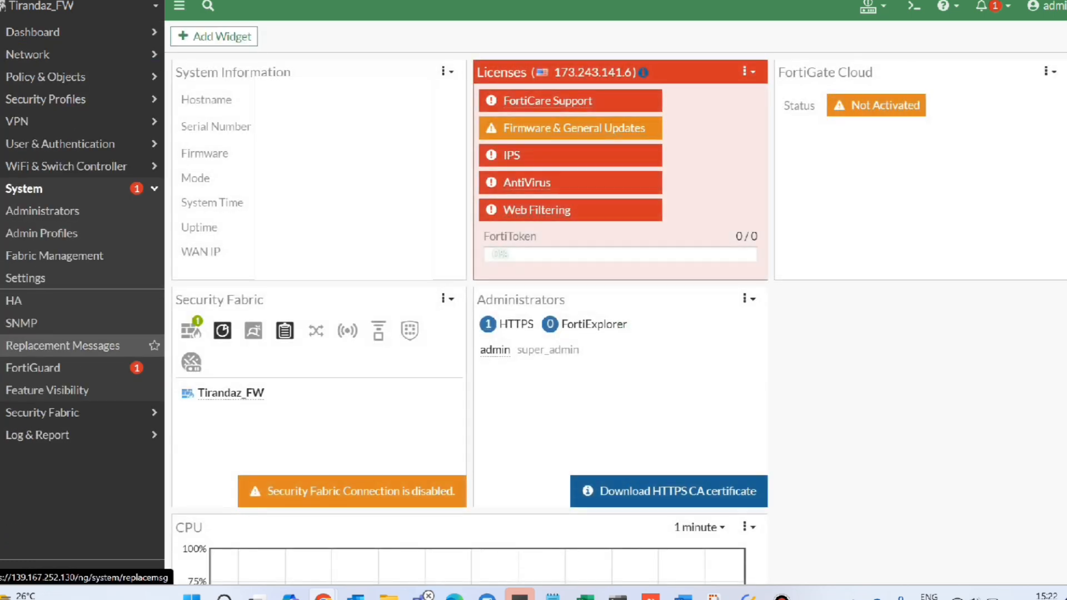
left_click(62, 346)
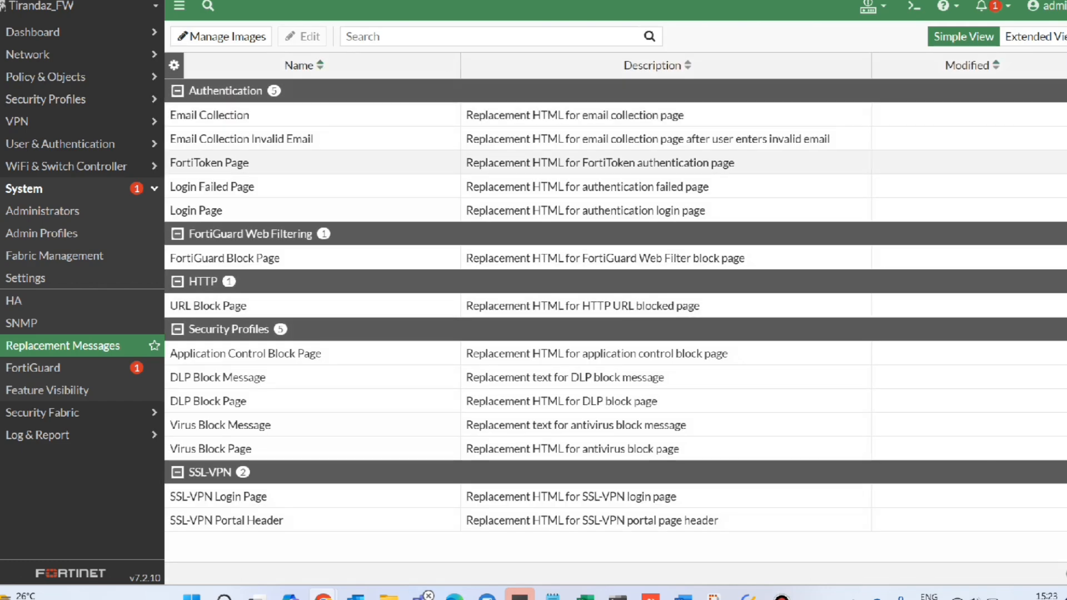
left_click(1035, 37)
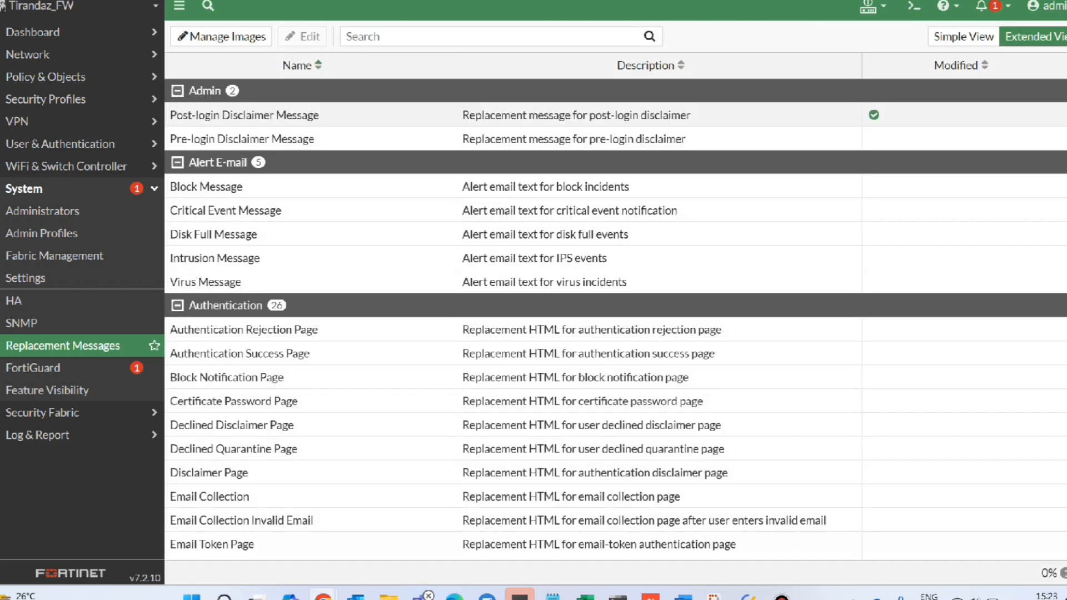
left_click(245, 115)
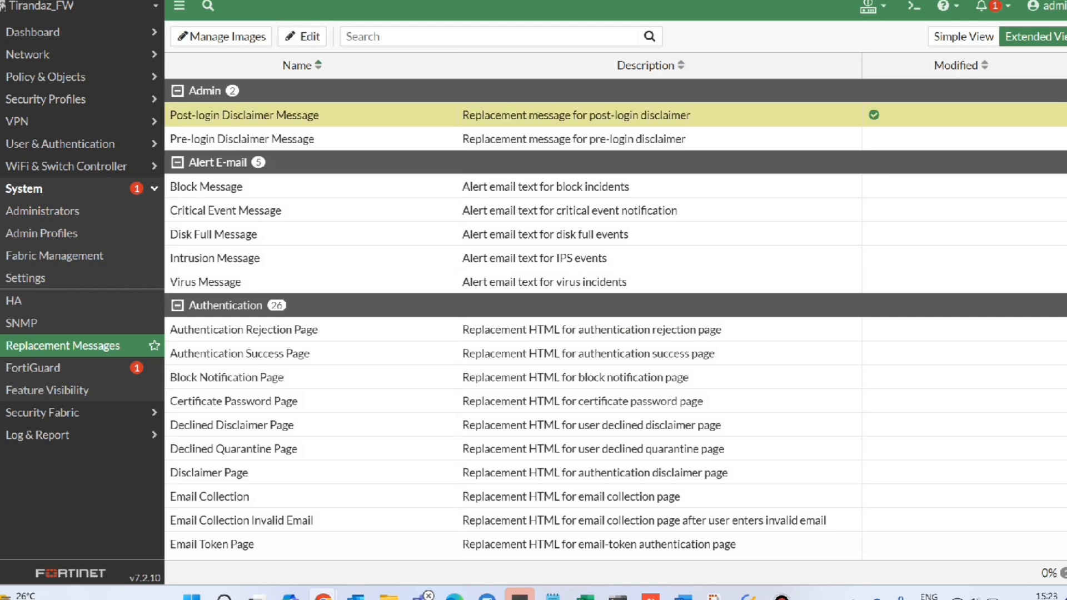
left_click(303, 36)
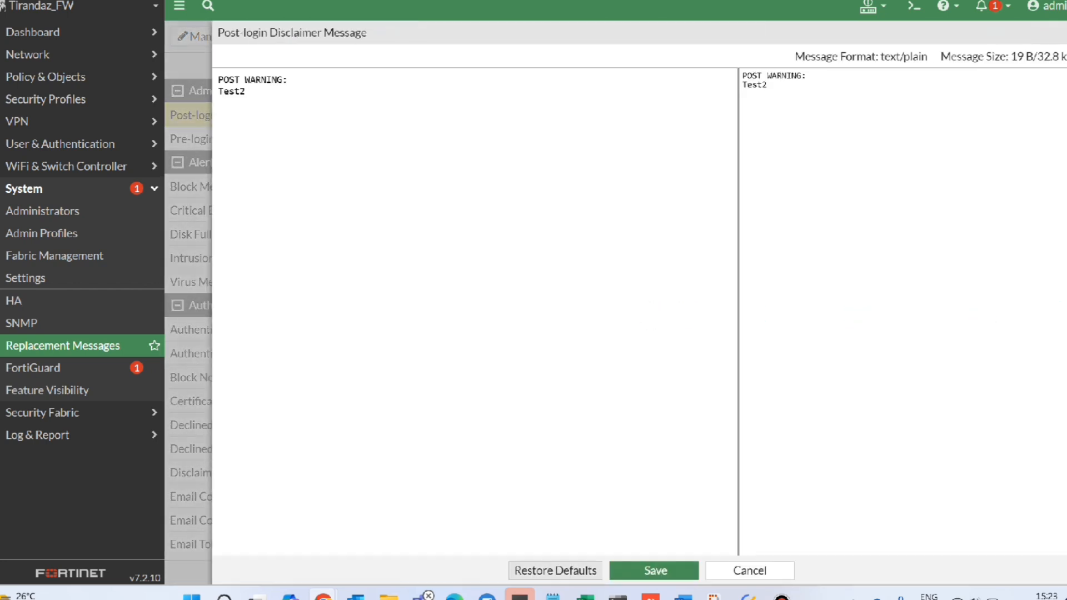
left_click(555, 571)
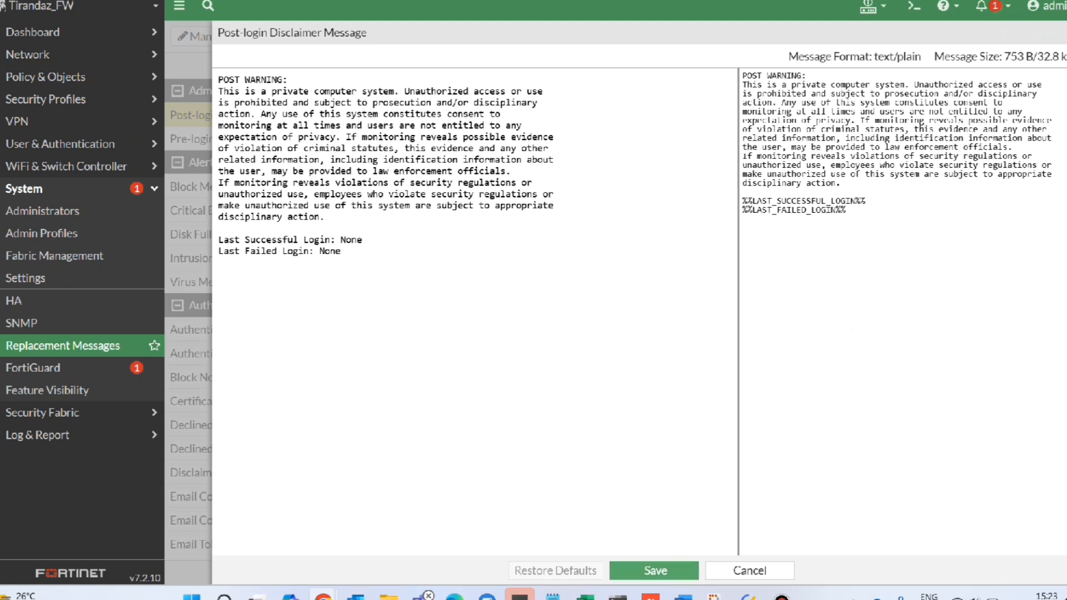
left_click(655, 571)
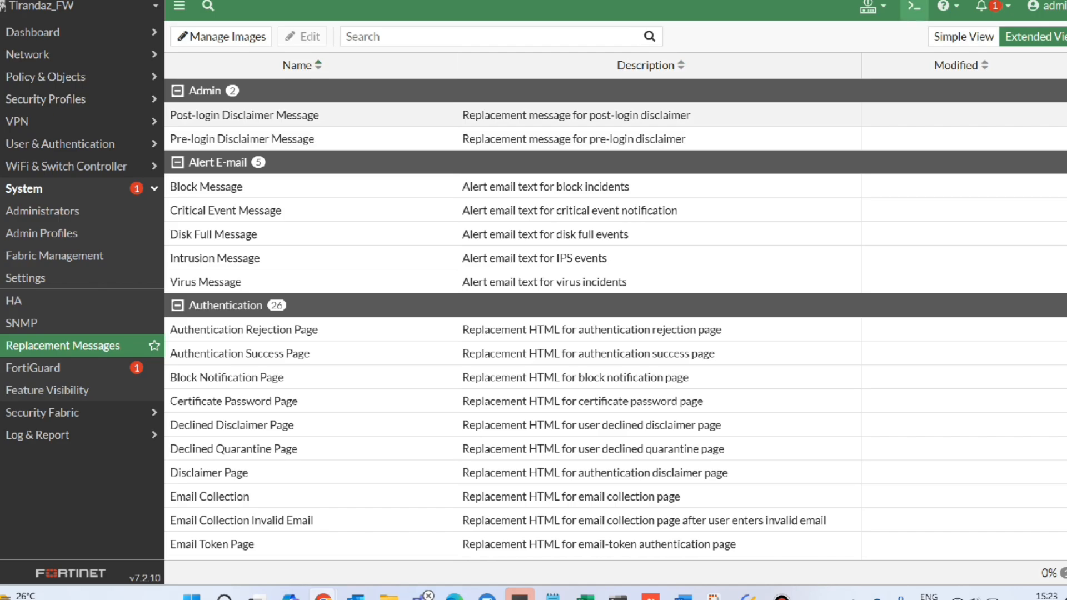
Open the CLI console and enter the global system settings with config system global.
left_click(914, 6)
key("Return")
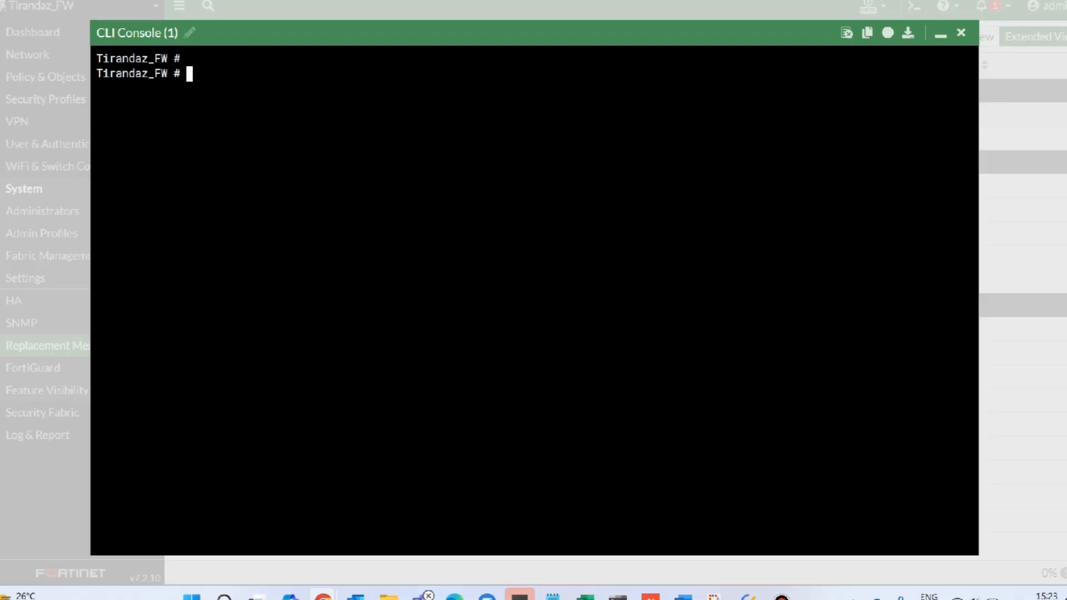
key("Return")
type("config ")
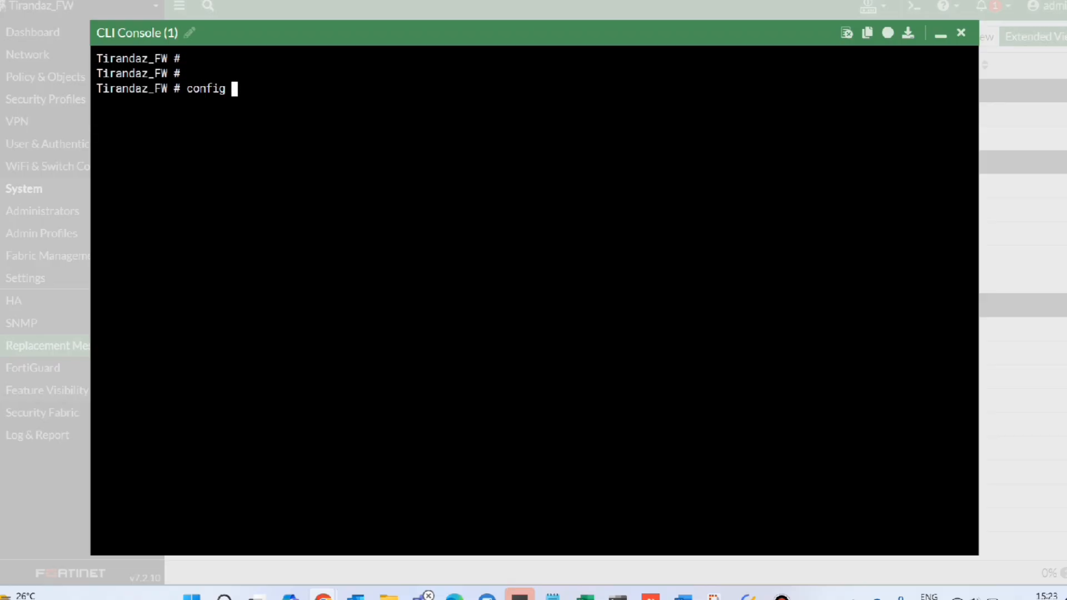
type("system global")
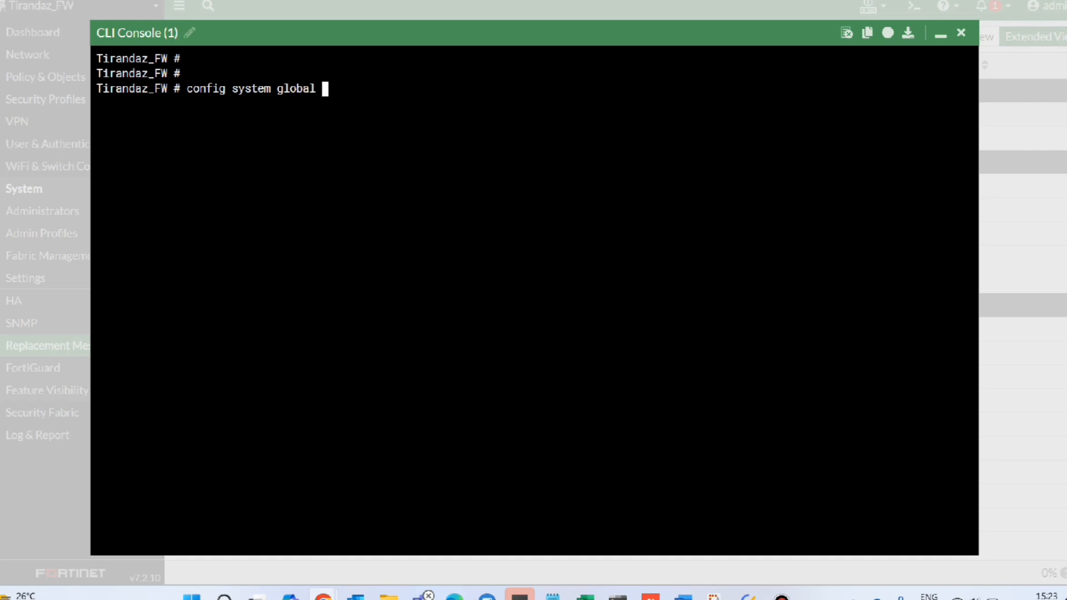
key("Return")
Disable the pre-login disclaimer by running unset pre-login-banner in the global configuration.
type("ub")
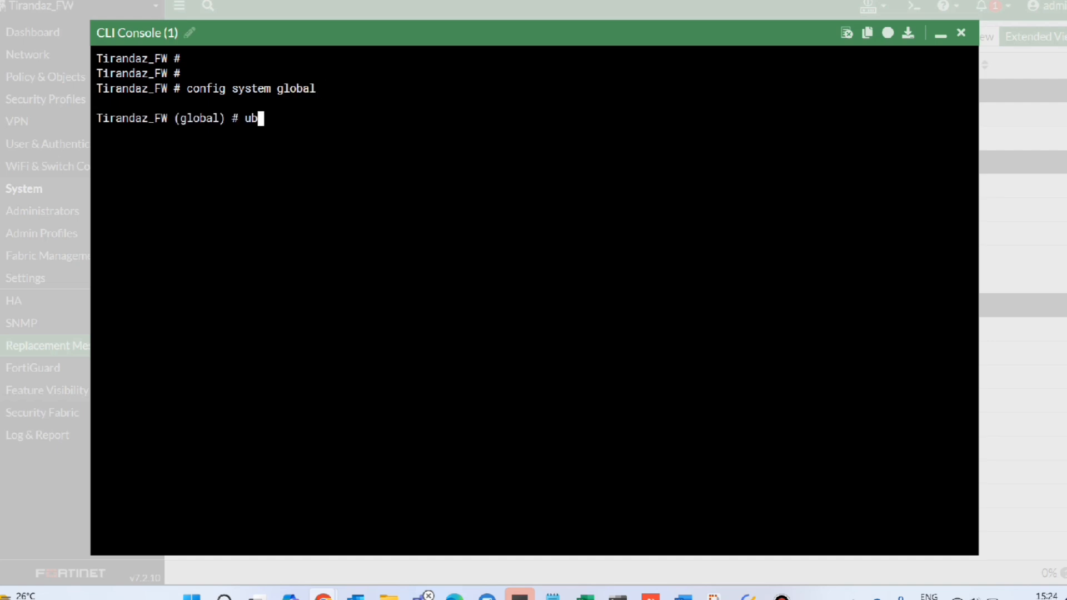
key("BackSpace")
type("nset pre")
key("Tab")
key("Return")
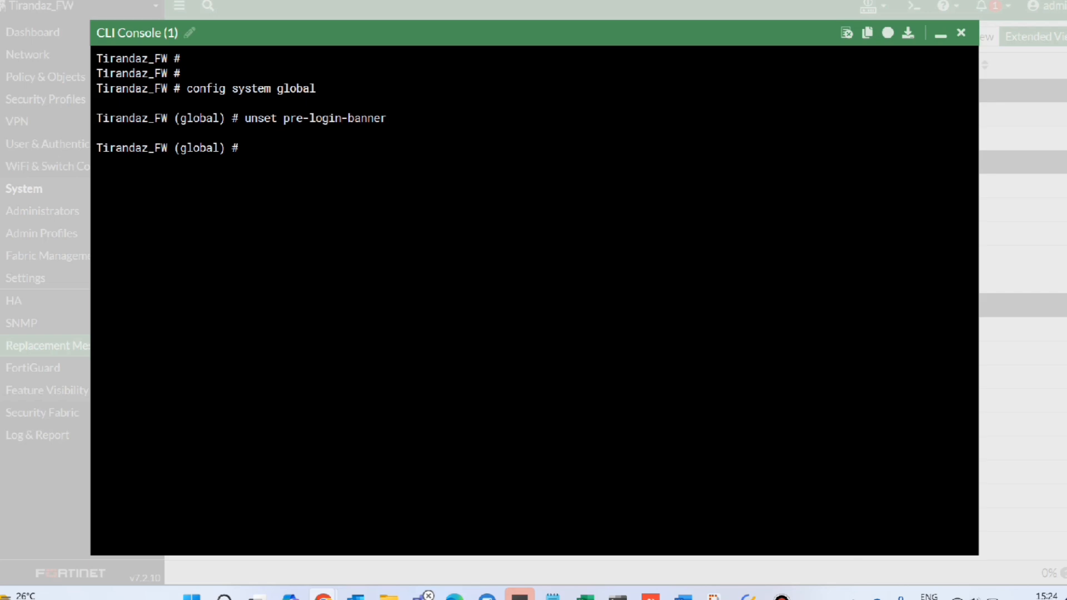
Disable the post-login disclaimer with unset post-login-banner, and save the global configuration with end.
type("unset policy-auth-concurrent")
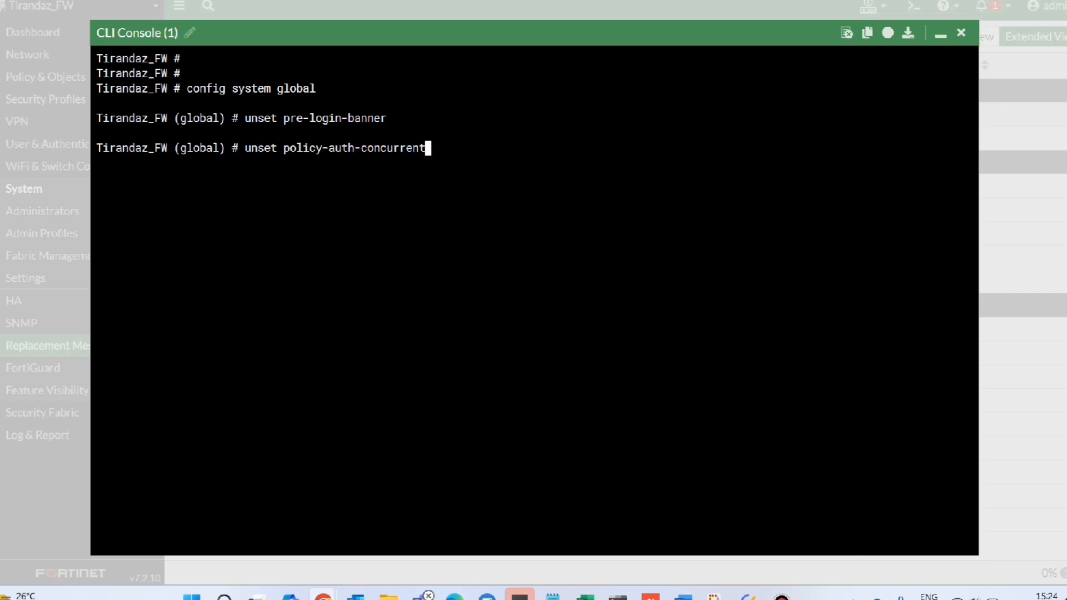
key("Tab")
key("Tab")
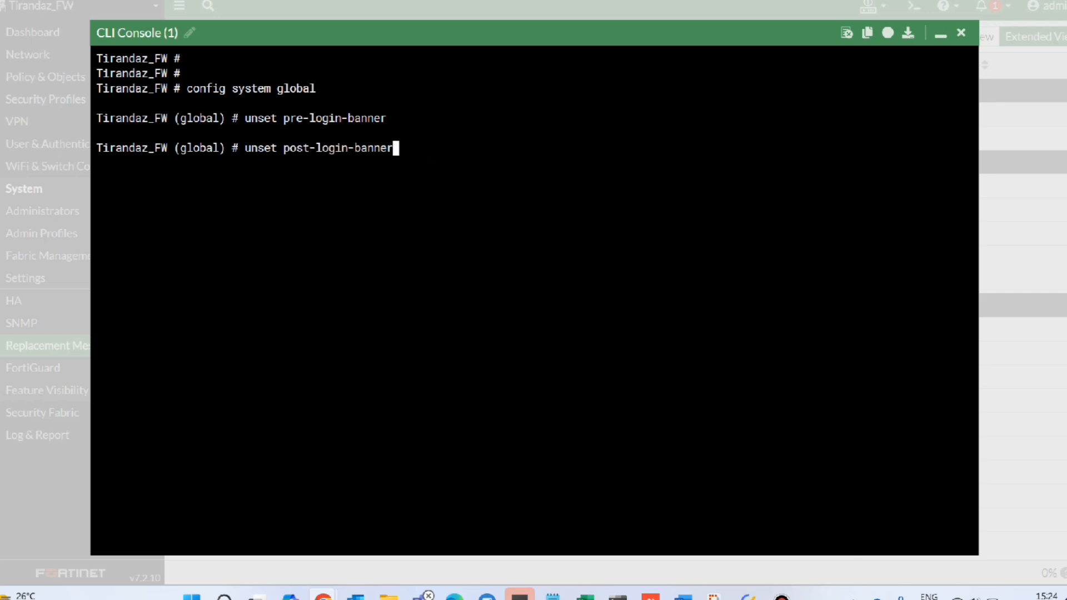
key("Tab")
key("BackSpace")
key("BackSpace")
type("p")
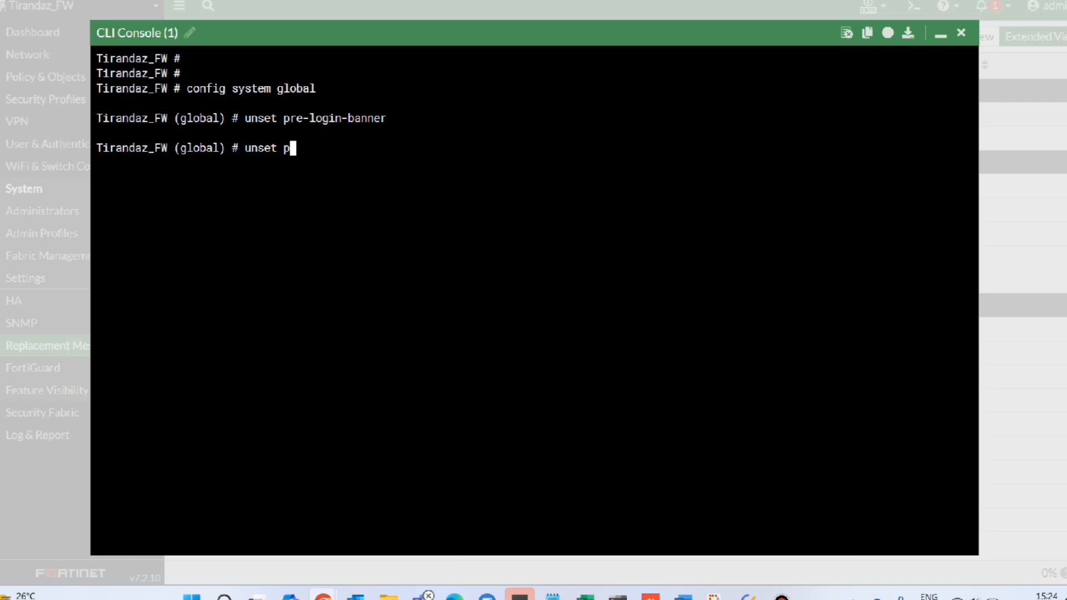
type("os")
key("Tab")
key("Return")
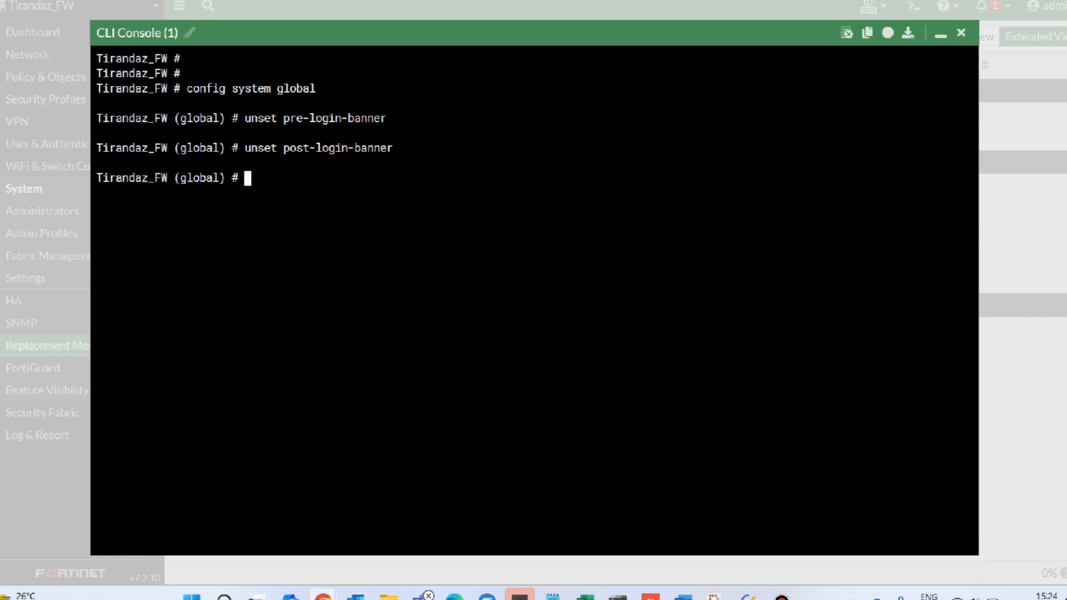
type("end")
key("Return")
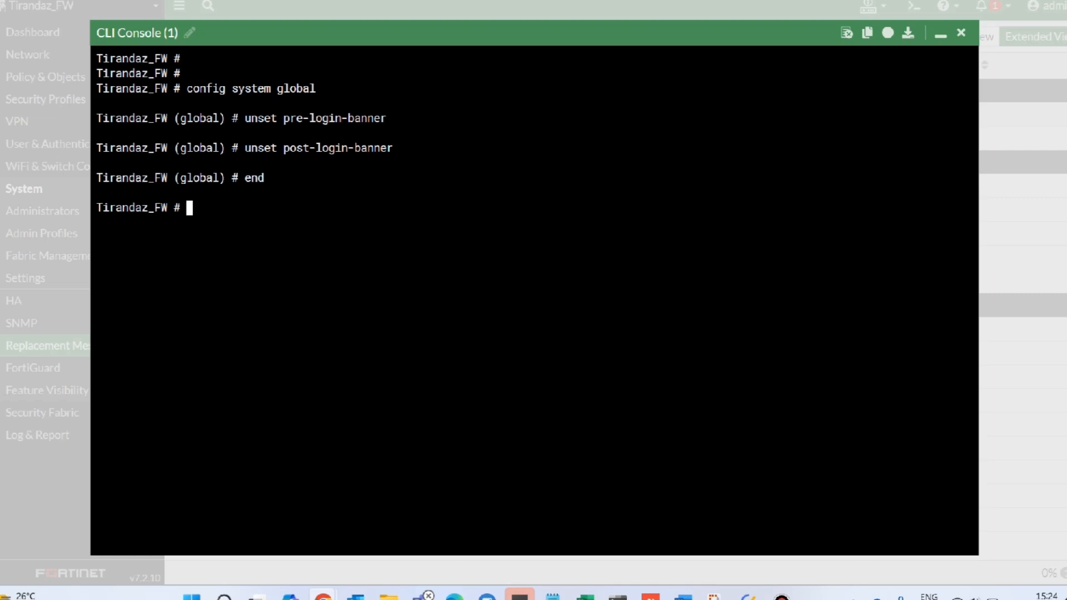
Close the CLI console and log out of the administrator session.
left_click(961, 33)
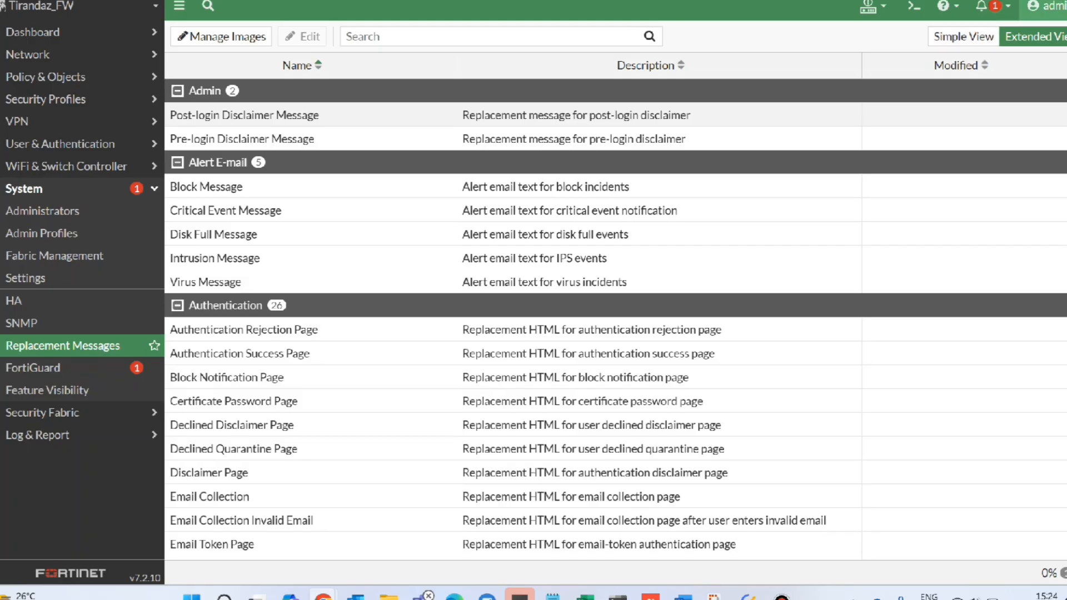
left_click(1048, 6)
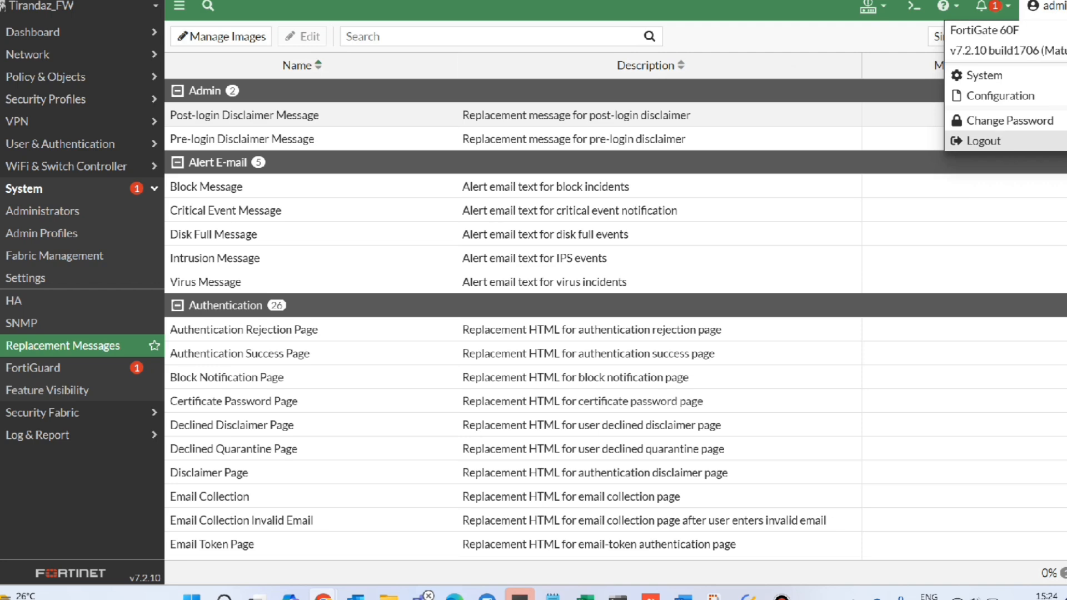
left_click(1001, 141)
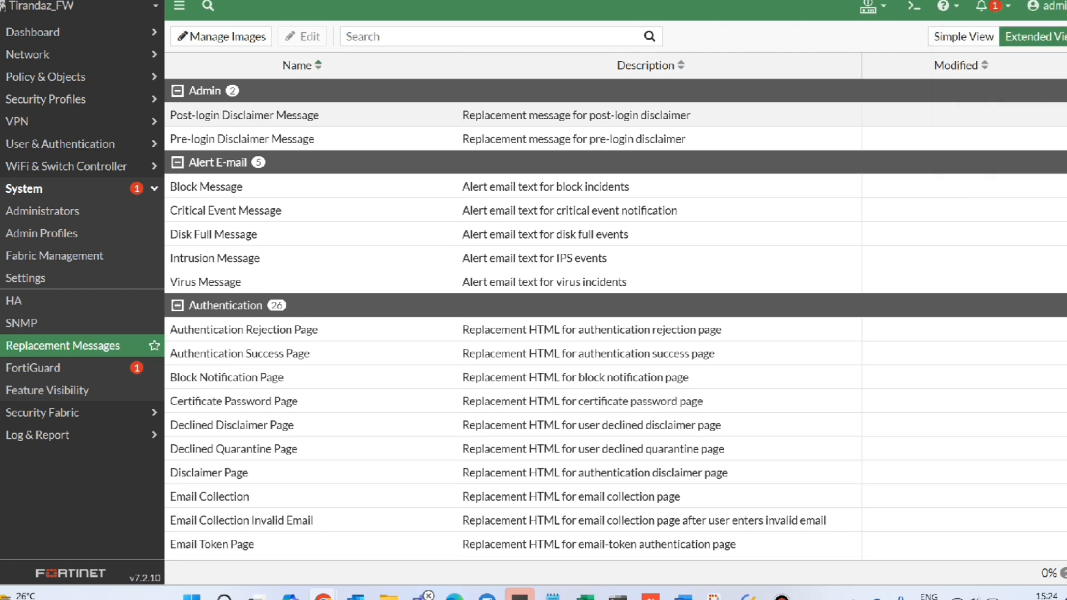